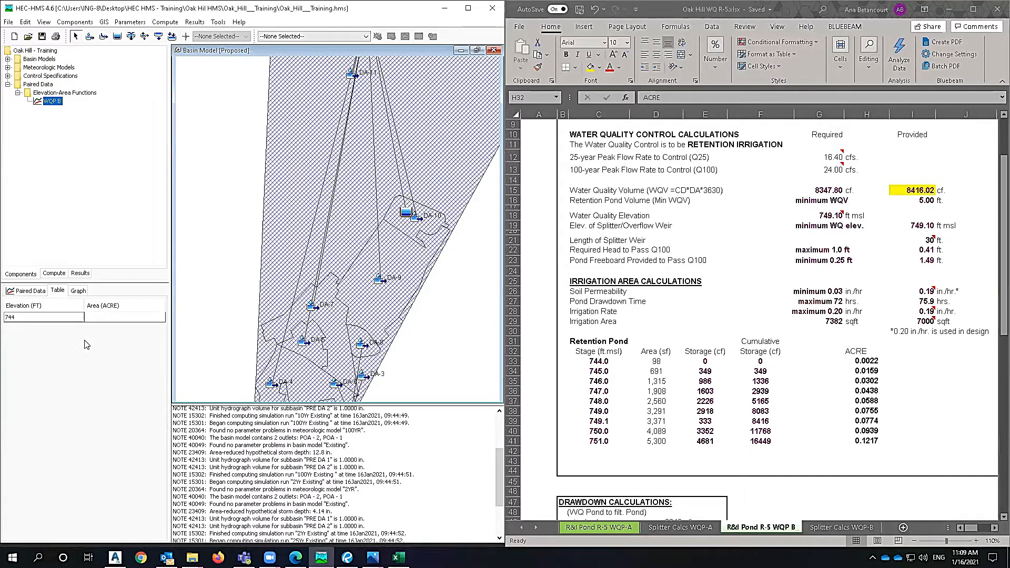
# - Enter 744.0 ft as the first elevation in the WQP B elevation-area table
pyautogui.write('.0')
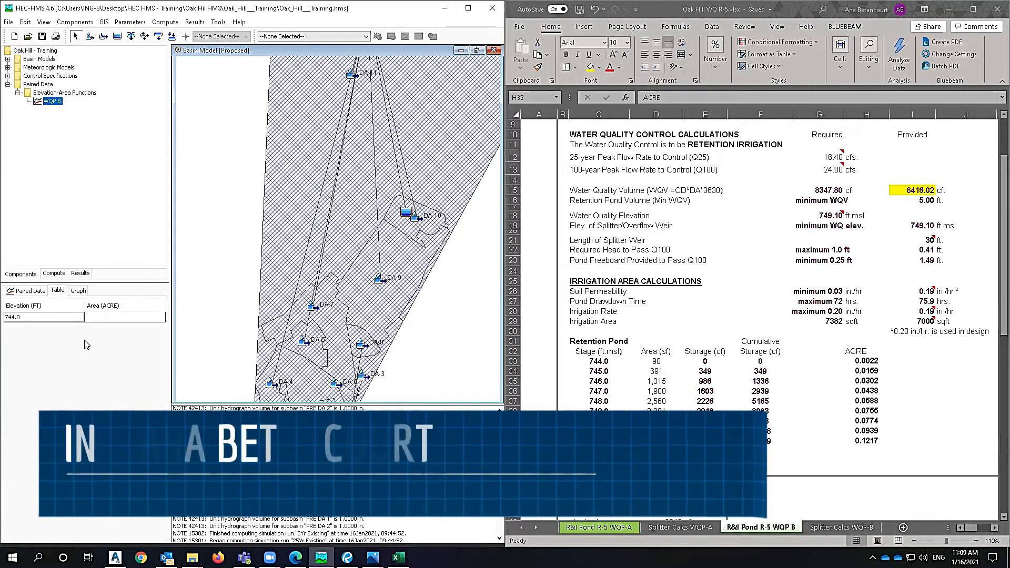
pyautogui.click(106, 318)
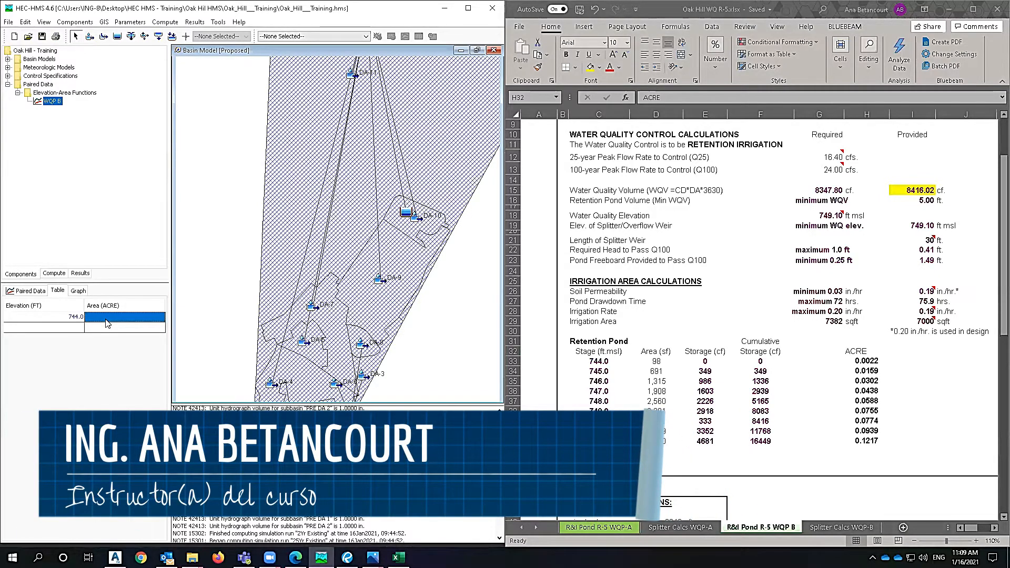
# - In the pond spreadsheet, copy the area column D33:D41 to G33:G41, then replace it with the formula =C33 filled down to row 41
pyautogui.click(872, 383)
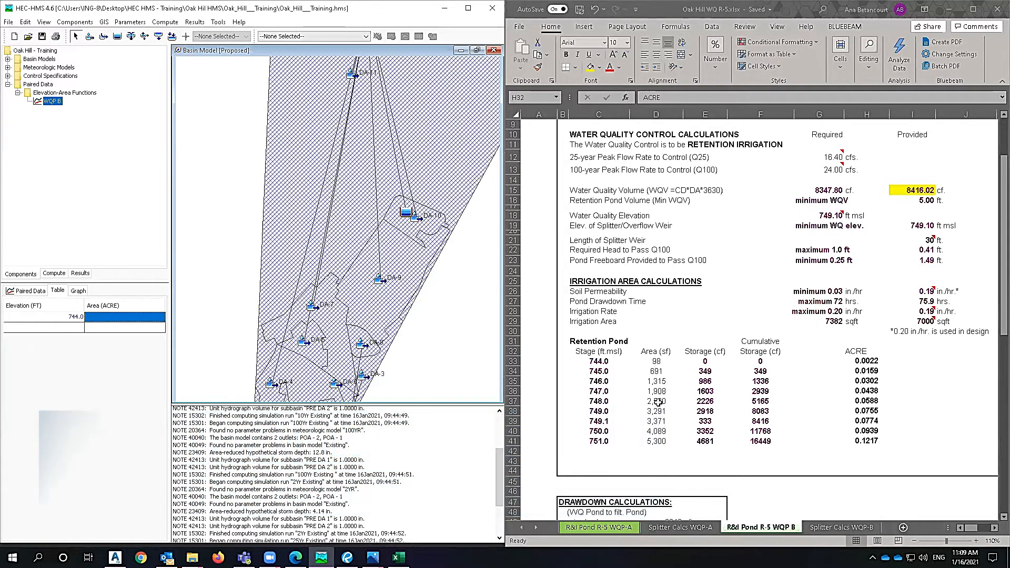
pyautogui.moveTo(656, 362); pyautogui.dragTo(656, 441)
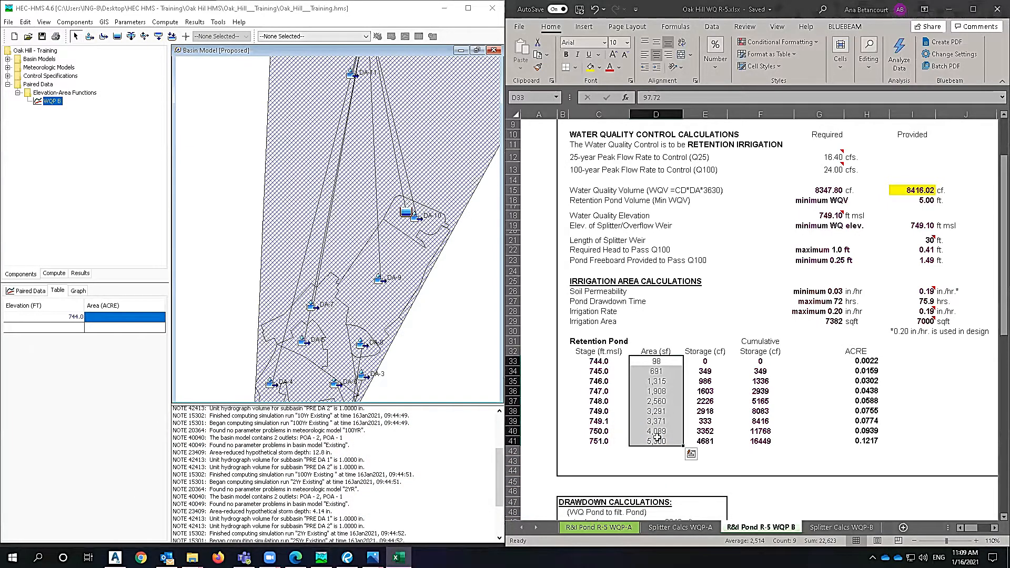
pyautogui.hotkey('ctrl', 'c')
pyautogui.click(835, 362)
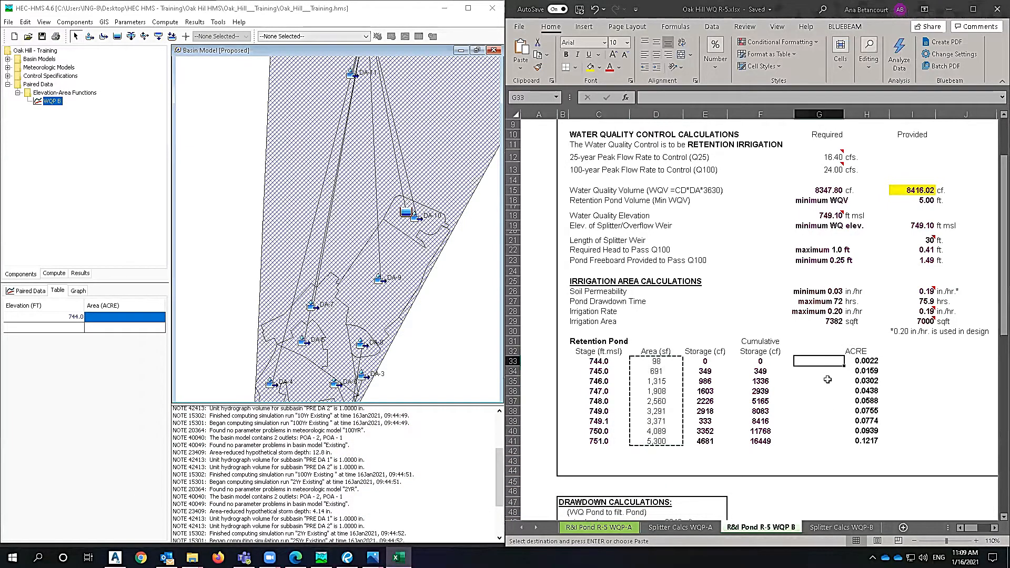
pyautogui.hotkey('ctrl', 'v')
pyautogui.click(826, 362)
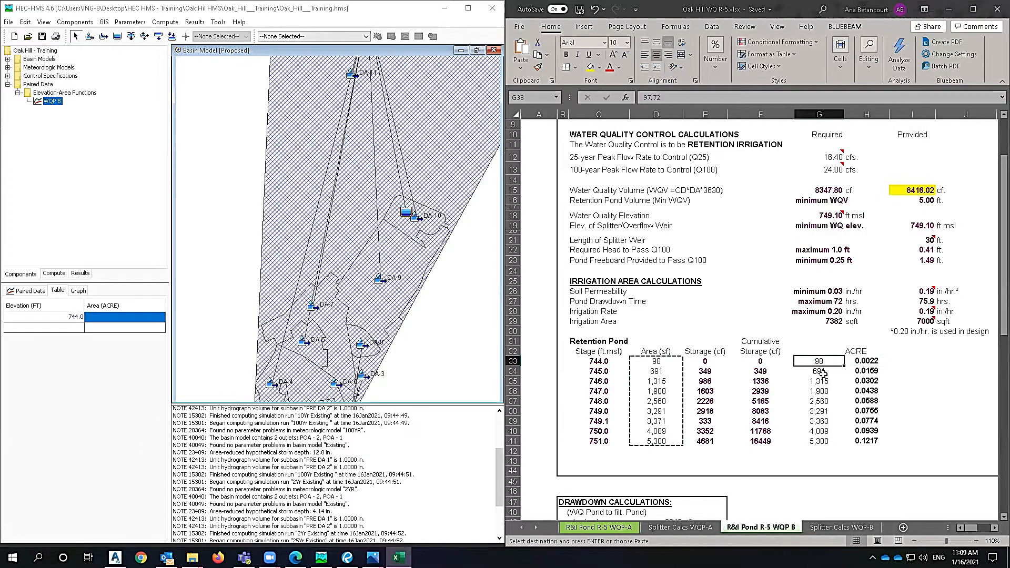
pyautogui.write('=C33')
pyautogui.press('Return')
pyautogui.press('Up')
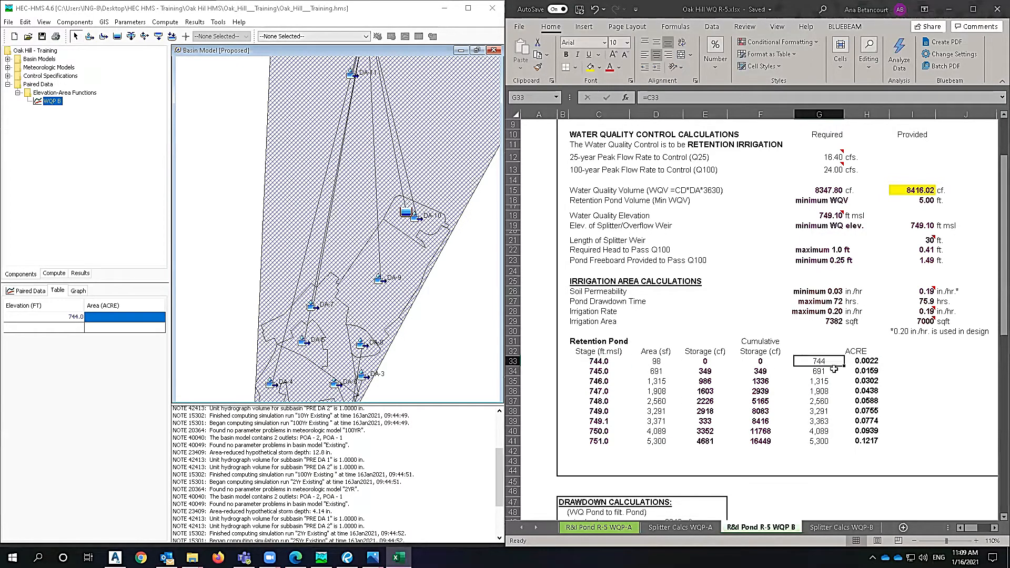
pyautogui.doubleClick(844, 365)
# - Copy the stage and acre values in G33:H41 into the WQP B elevation-area table and display its graph
pyautogui.moveTo(820, 360); pyautogui.dragTo(873, 442)
pyautogui.hotkey('ctrl', 'c')
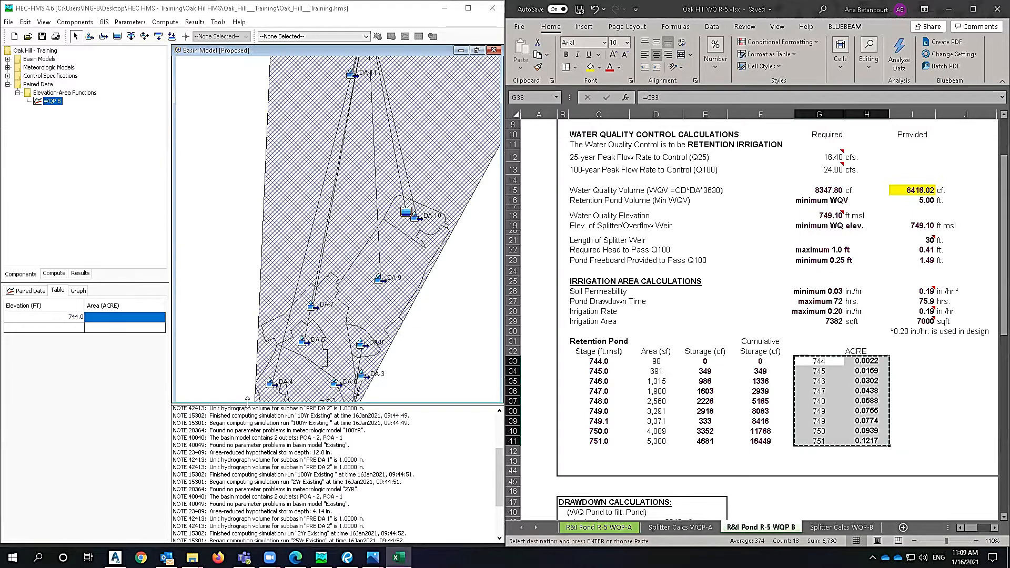
pyautogui.click(48, 317)
pyautogui.hotkey('ctrl', 'v')
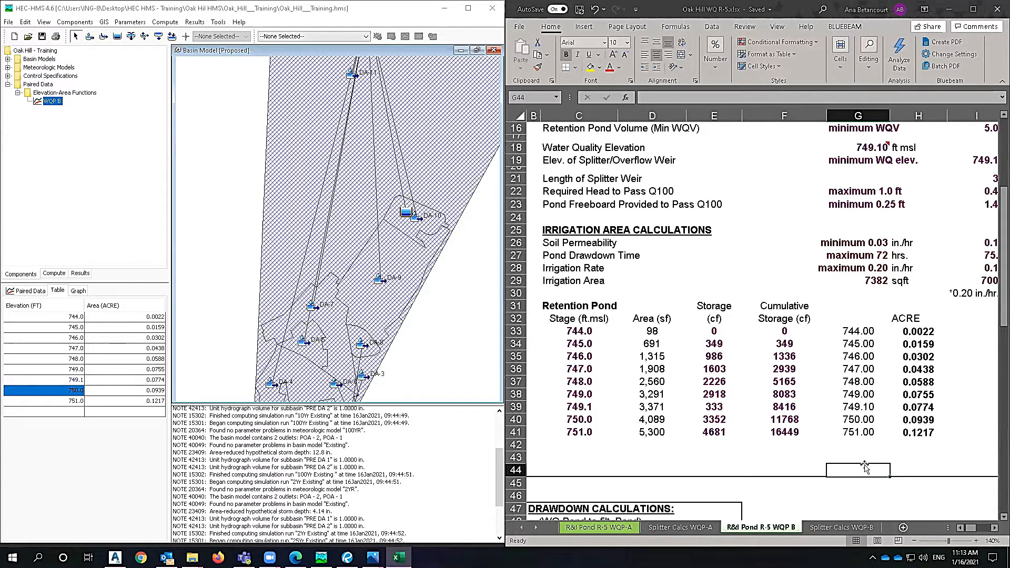
pyautogui.click(78, 291)
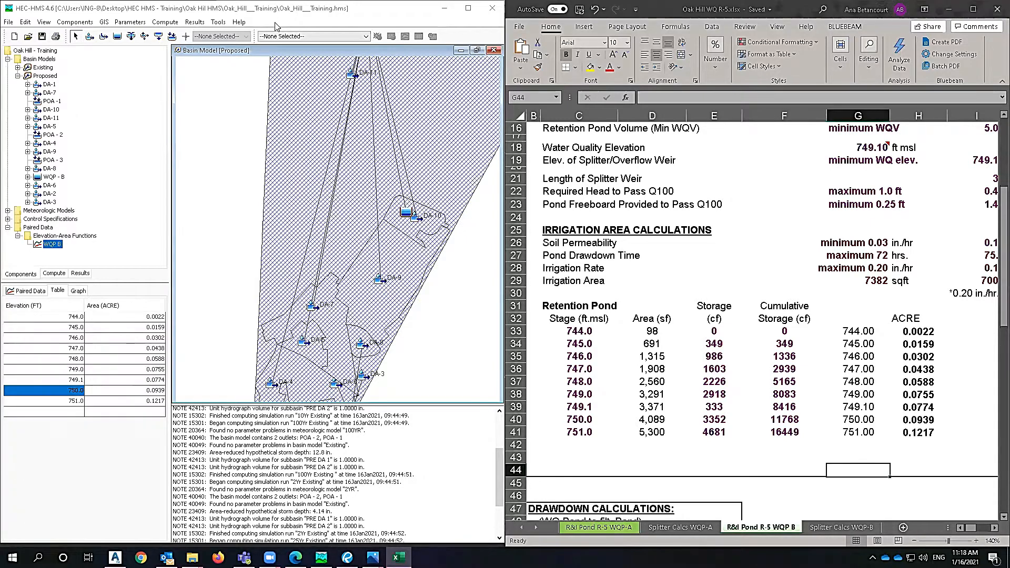
pyautogui.click(78, 290)
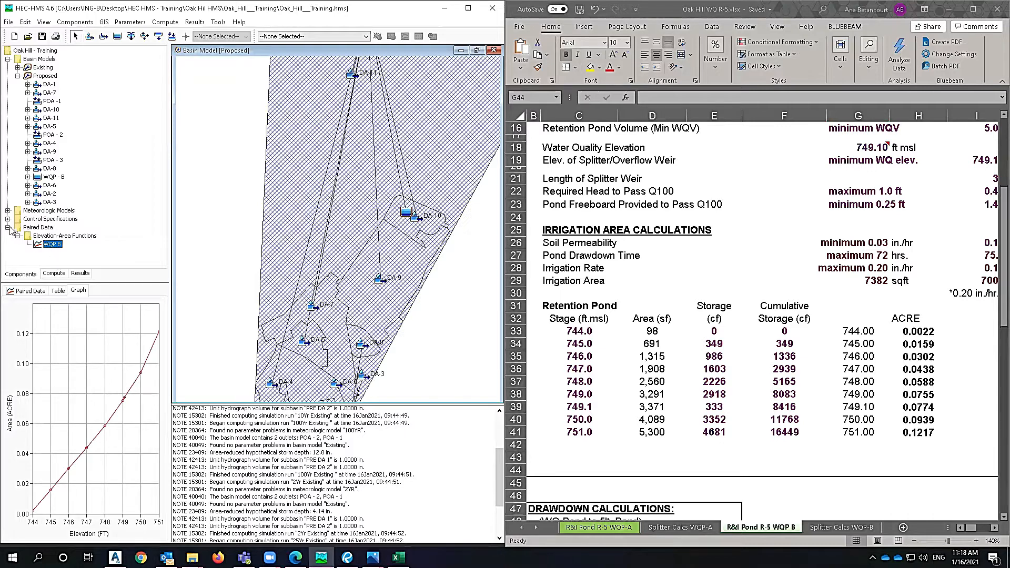
# - Assign the WQP B elevation-area function to the WQP - B reservoir in the Proposed basin model
pyautogui.doubleClick(52, 178)
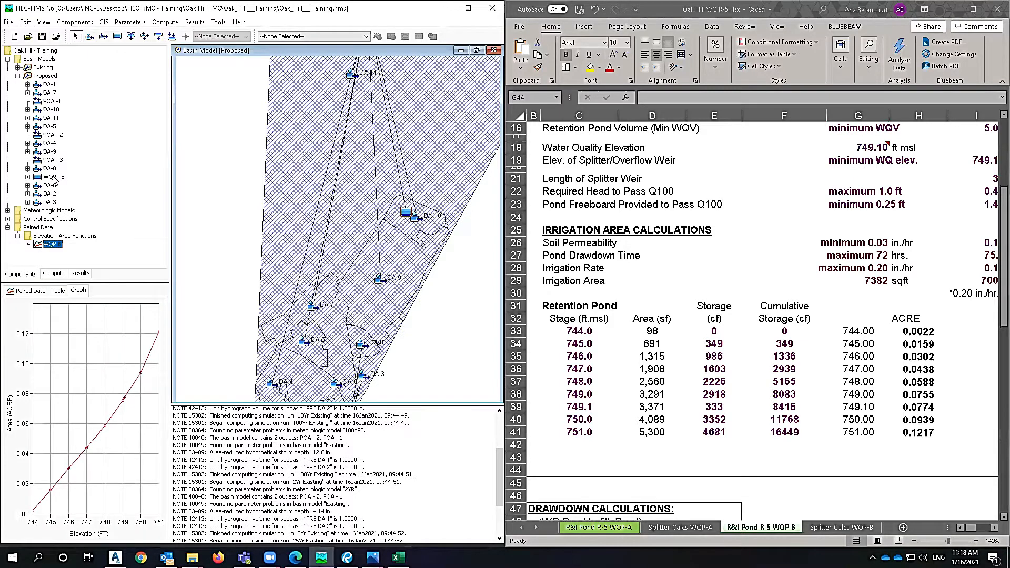
pyautogui.click(53, 178)
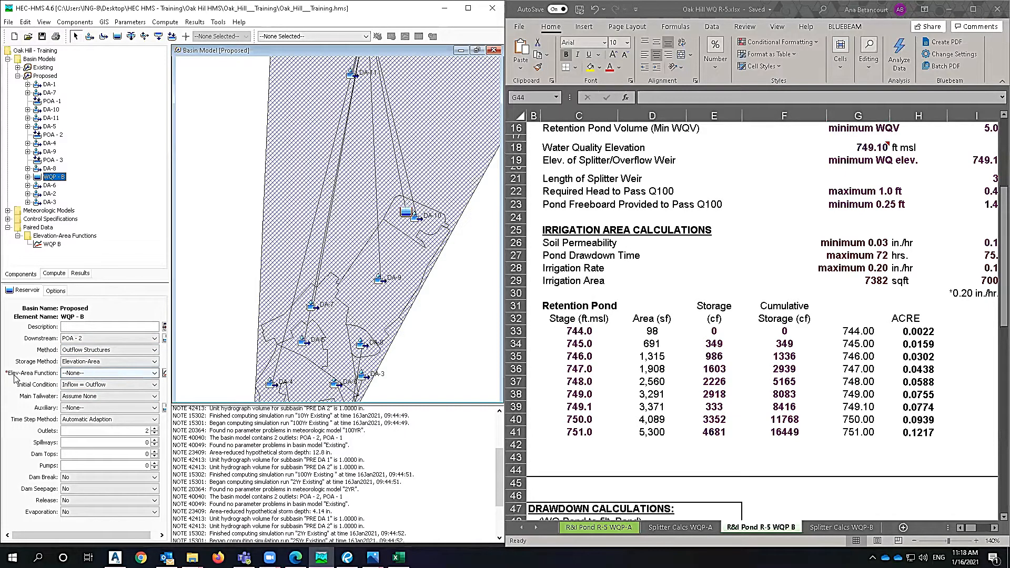
pyautogui.click(69, 374)
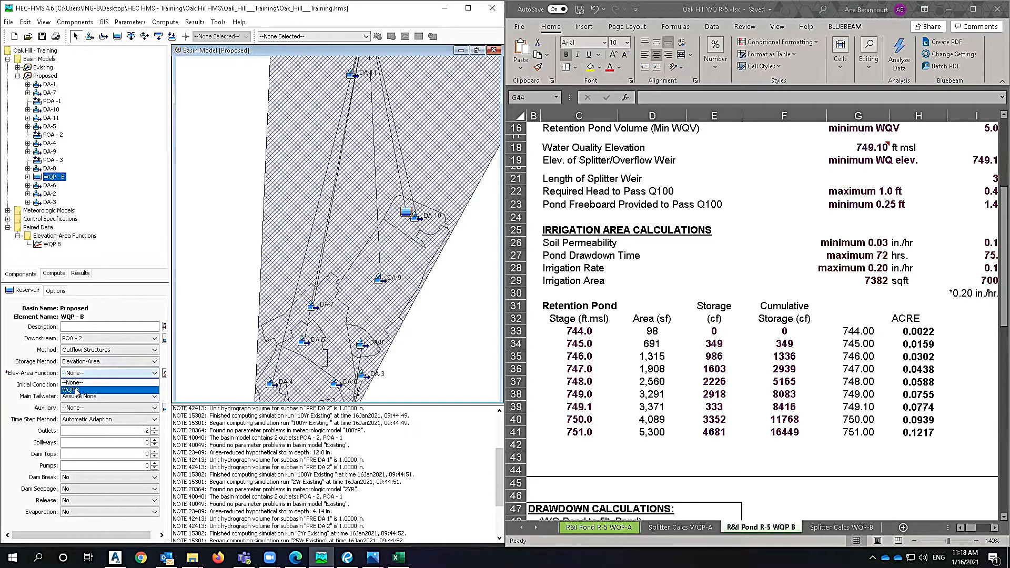
pyautogui.click(77, 391)
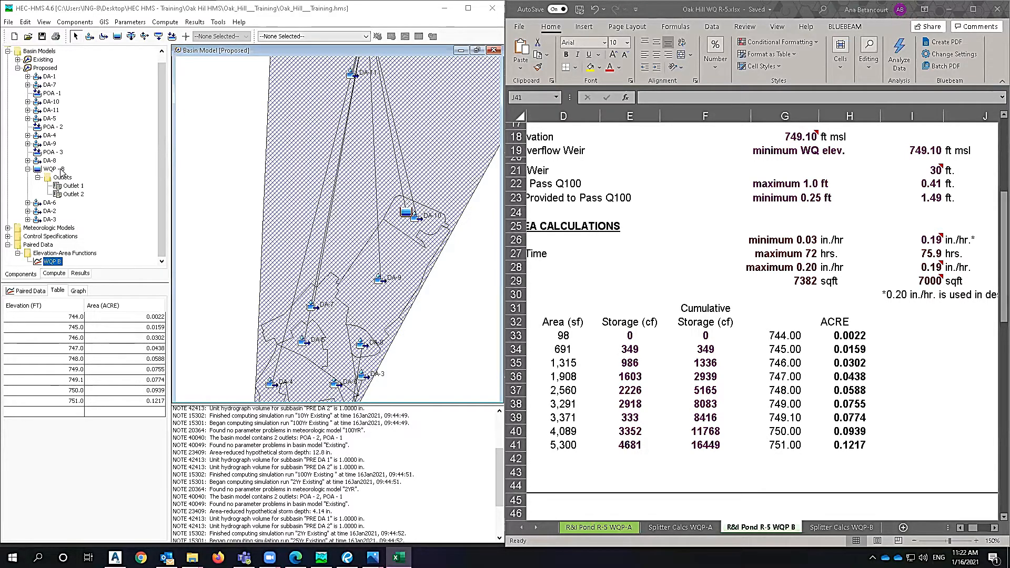
# - Review the Outlet 1 and Outlet 2 settings of reservoir WQP - B against the pond B and Splitter Calcs WQP-B sheets
pyautogui.click(61, 170)
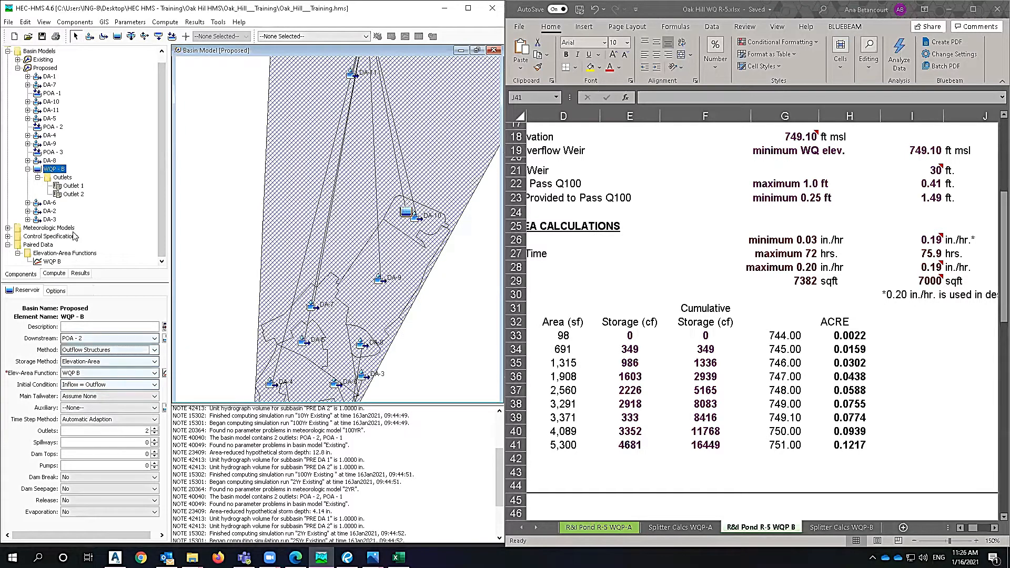
pyautogui.click(73, 186)
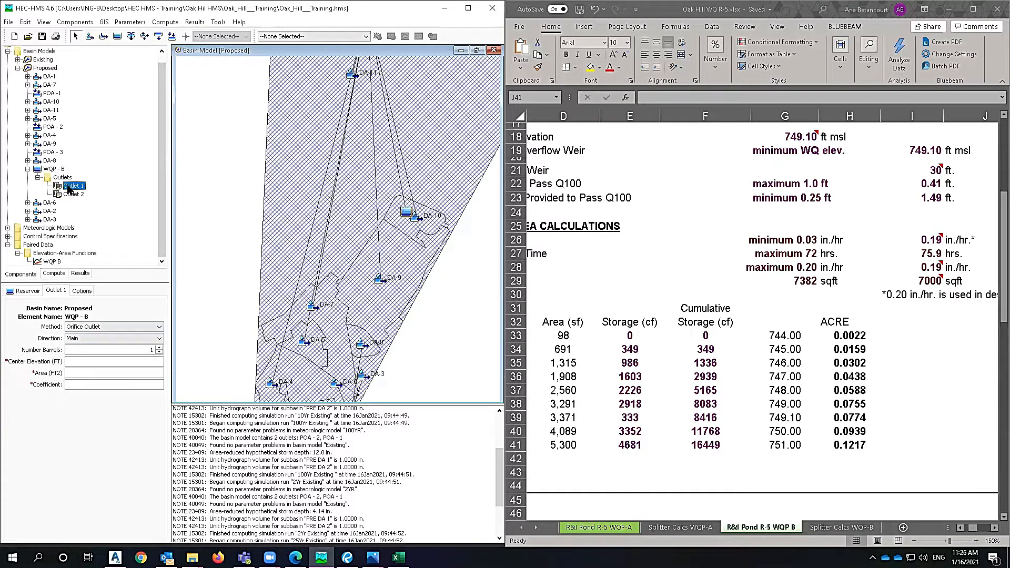
pyautogui.click(87, 361)
pyautogui.scroll(3, 813, 234)
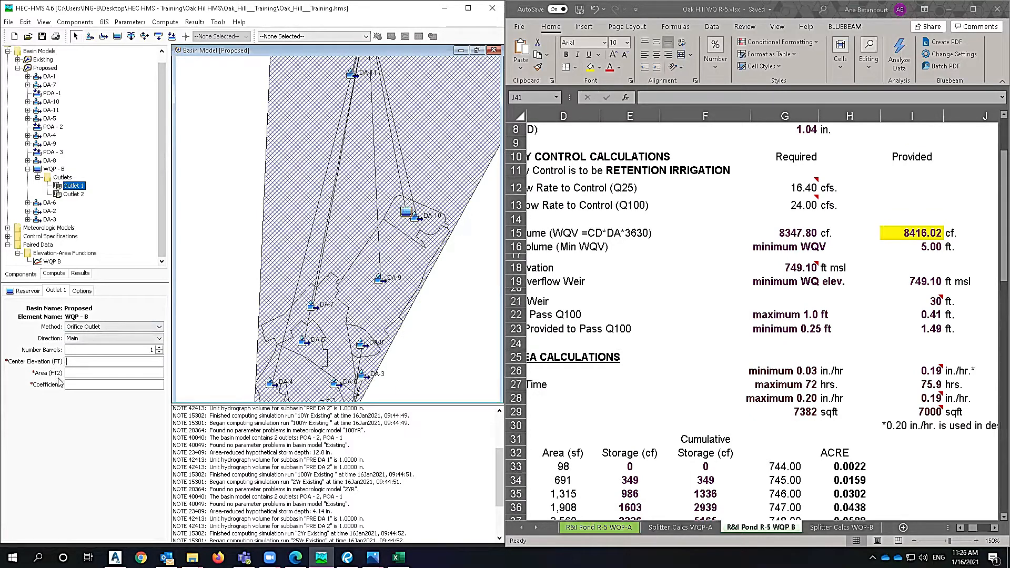
pyautogui.click(73, 195)
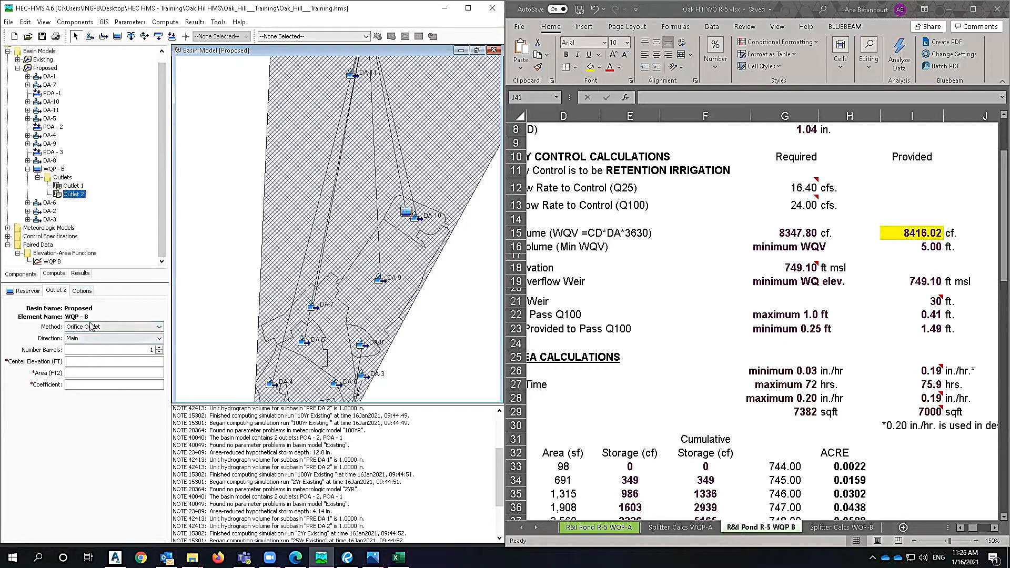
pyautogui.click(74, 186)
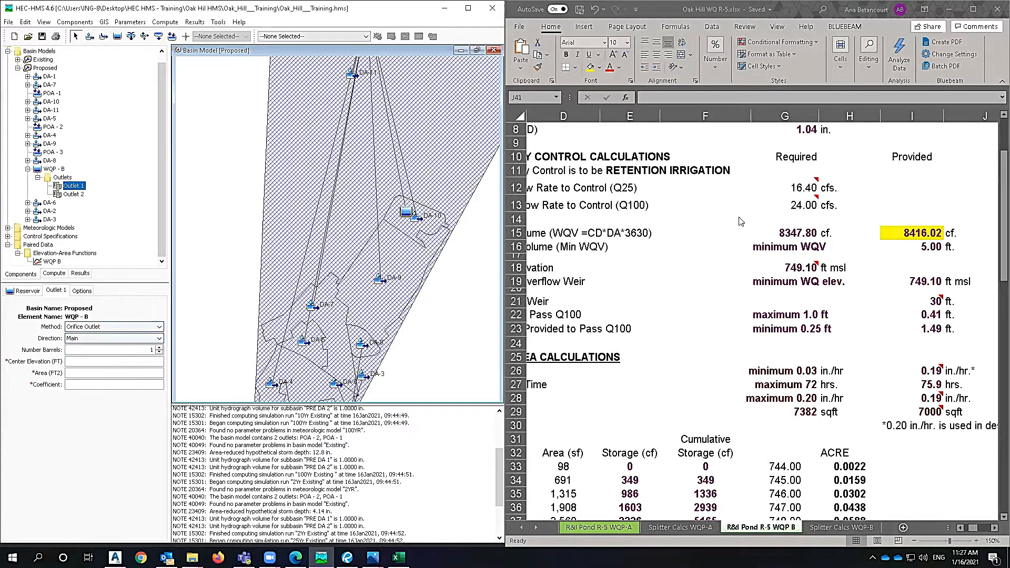
pyautogui.scroll(-1, 855, 377)
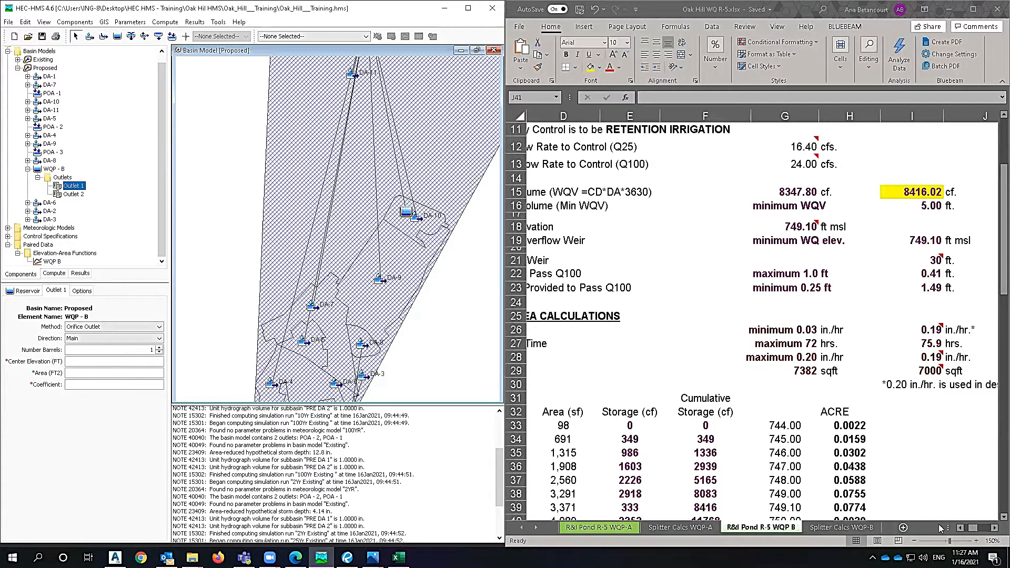
pyautogui.click(961, 529)
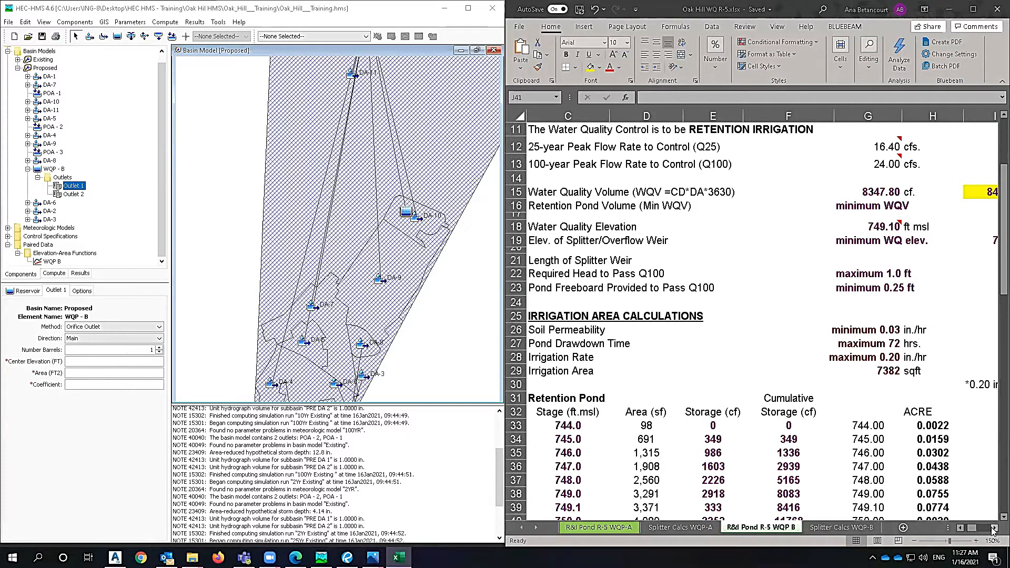
pyautogui.click(824, 531)
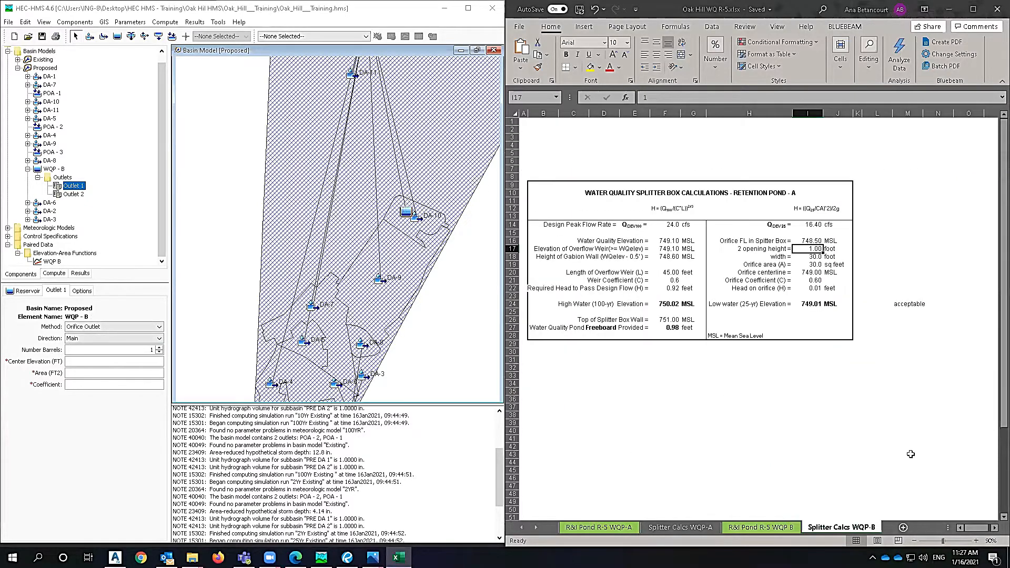
pyautogui.scroll(2, 911, 454)
# - Set Outlet 1's orifice coefficient to 0.60 and its center elevation to 749.10 ft
pyautogui.click(82, 361)
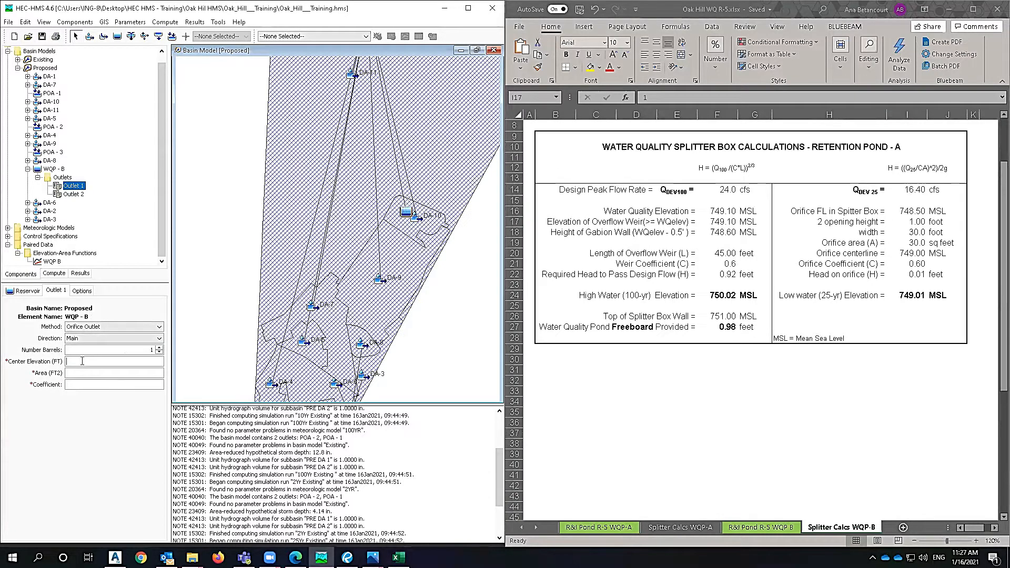
pyautogui.hotkey('alt', 'Tab')
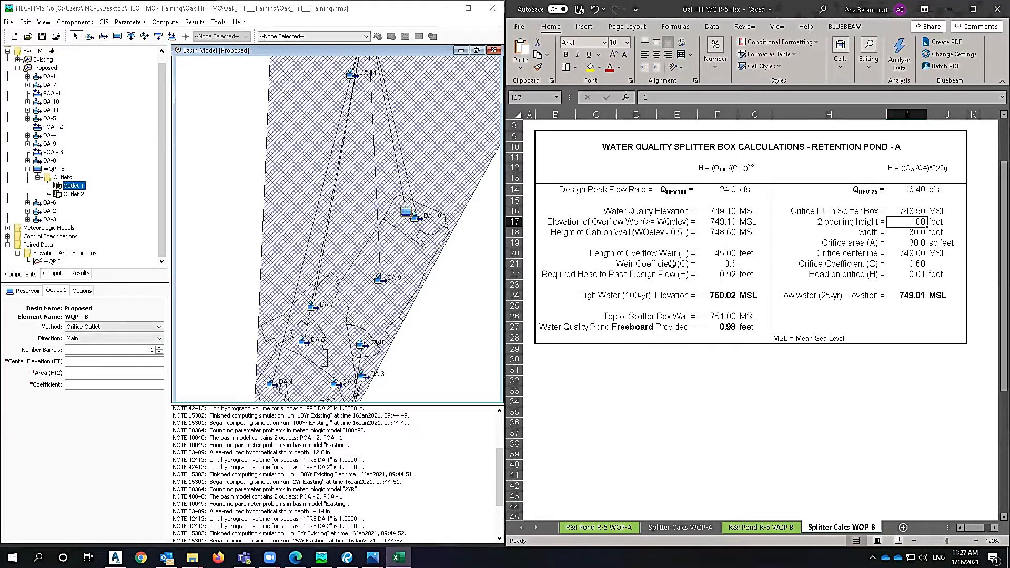
pyautogui.click(77, 387)
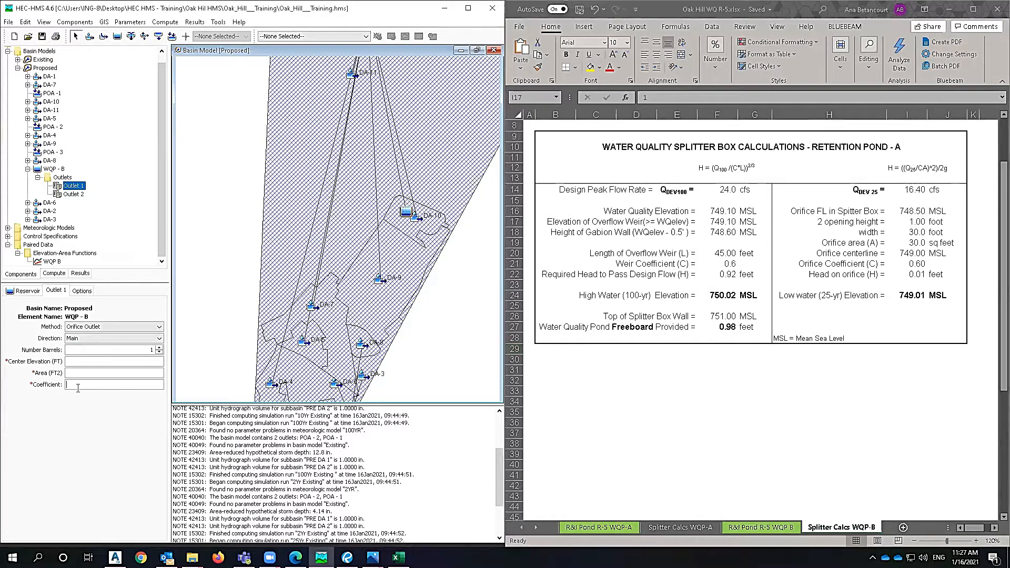
pyautogui.write('0.60')
pyautogui.click(80, 360)
pyautogui.write('749.00')
# - Retitle the splitter box calculations as RETENTION POND - B and enter the sheet's orifice area as Outlet 1's area
pyautogui.click(725, 257)
pyautogui.press('F2')
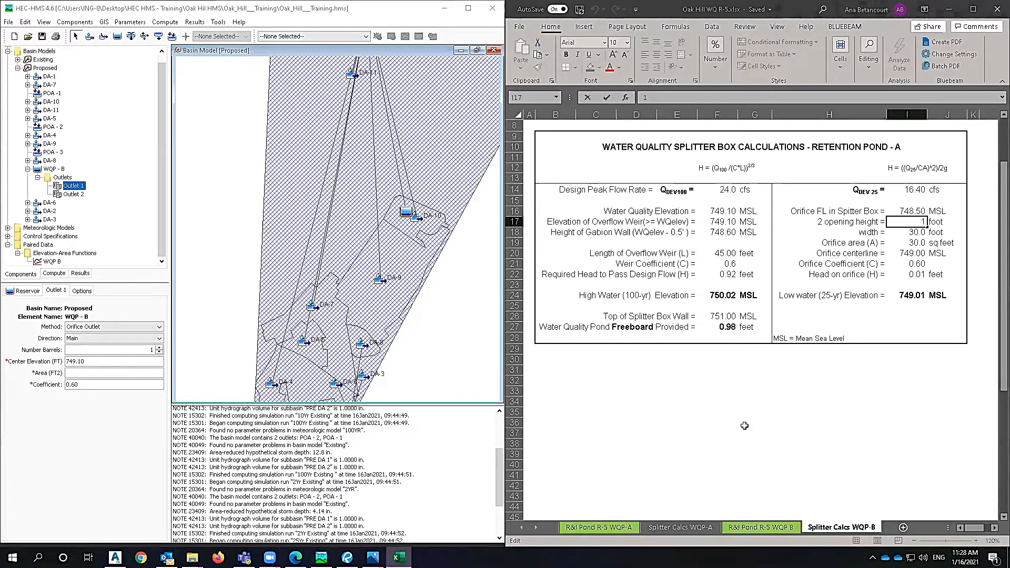
pyautogui.click(872, 243)
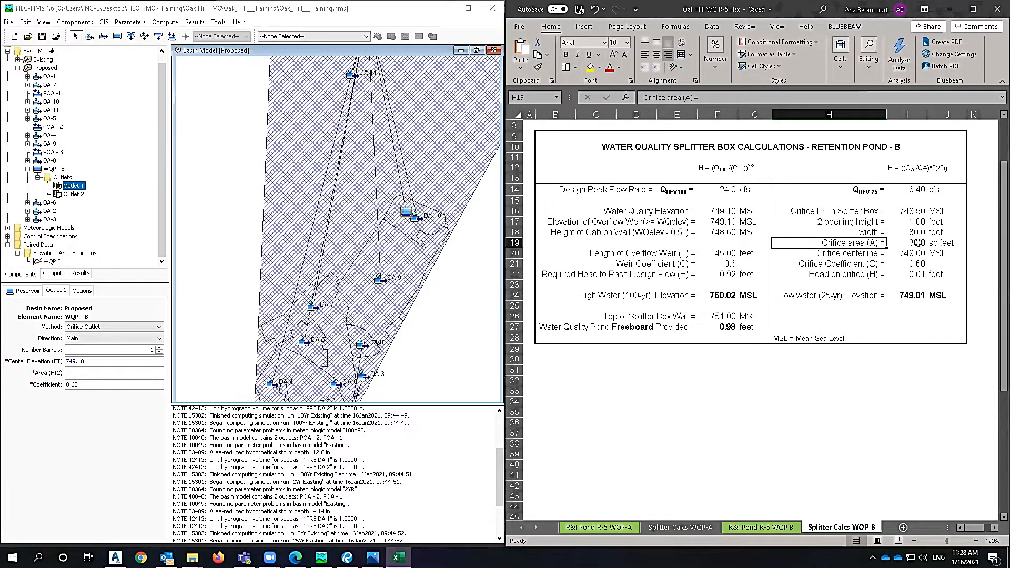
pyautogui.click(918, 243)
pyautogui.click(89, 371)
pyautogui.write('3')
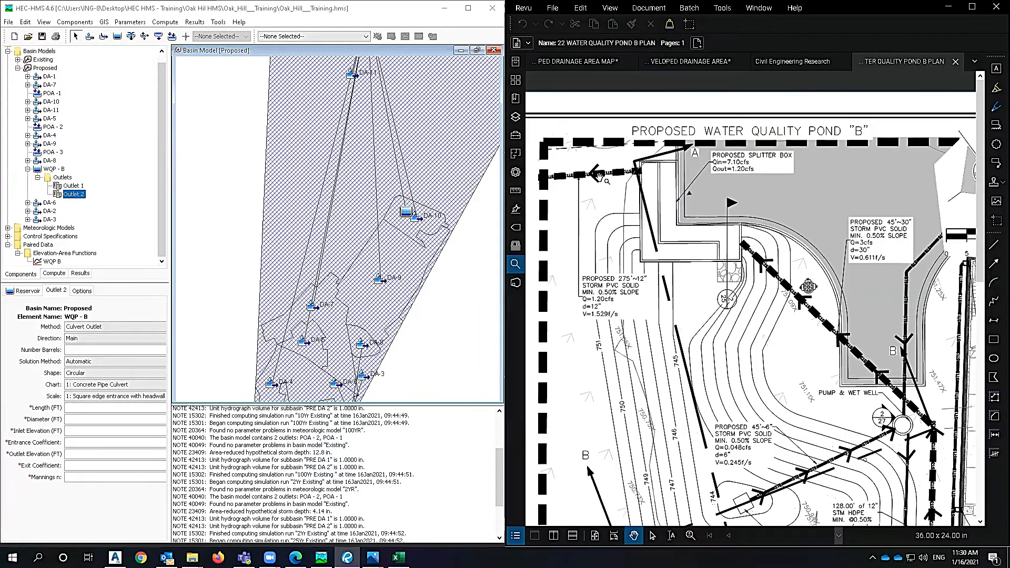
# - Consult the storm pipe in the pond B plan and set Outlet 2's culvert length to 245 ft and diameter to 1 ft
pyautogui.scroll(-2, 615, 174)
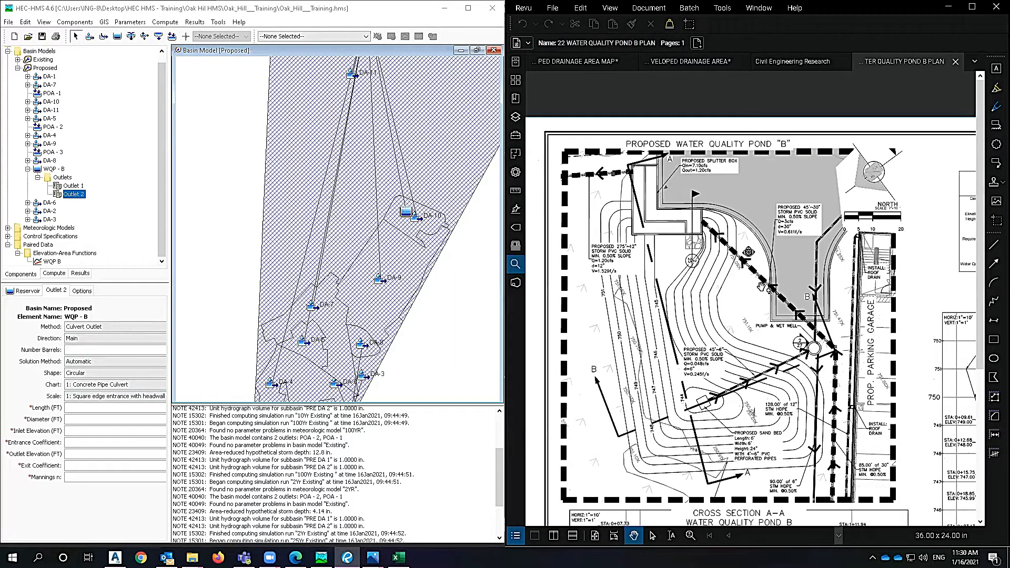
pyautogui.scroll(-2, 626, 113)
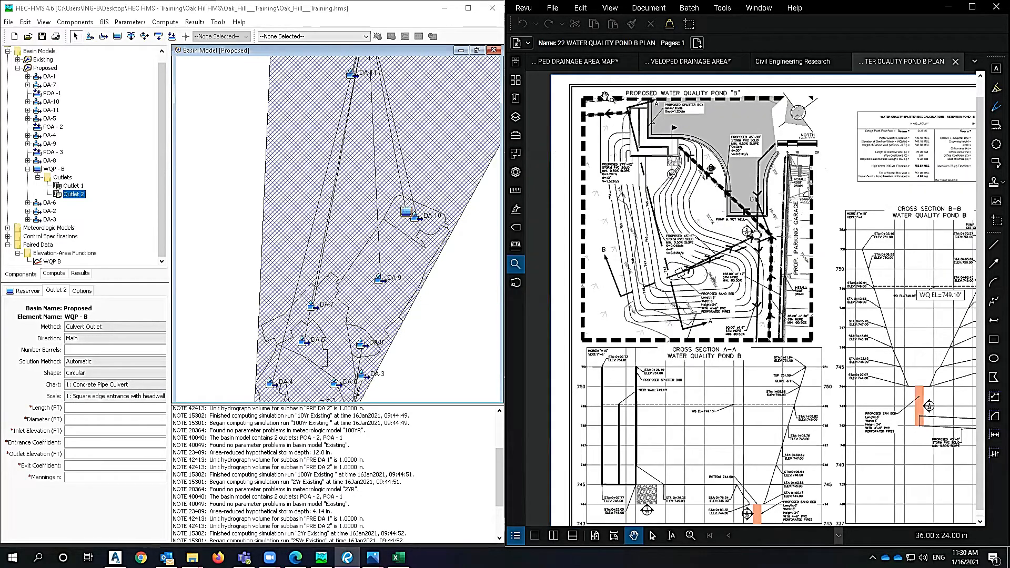
pyautogui.scroll(-1, 605, 105)
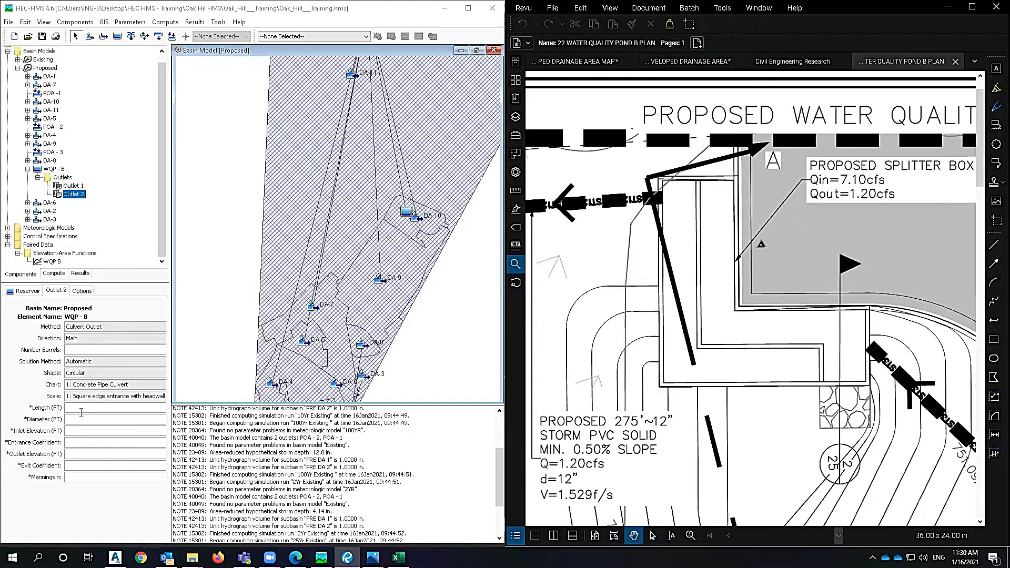
pyautogui.click(81, 418)
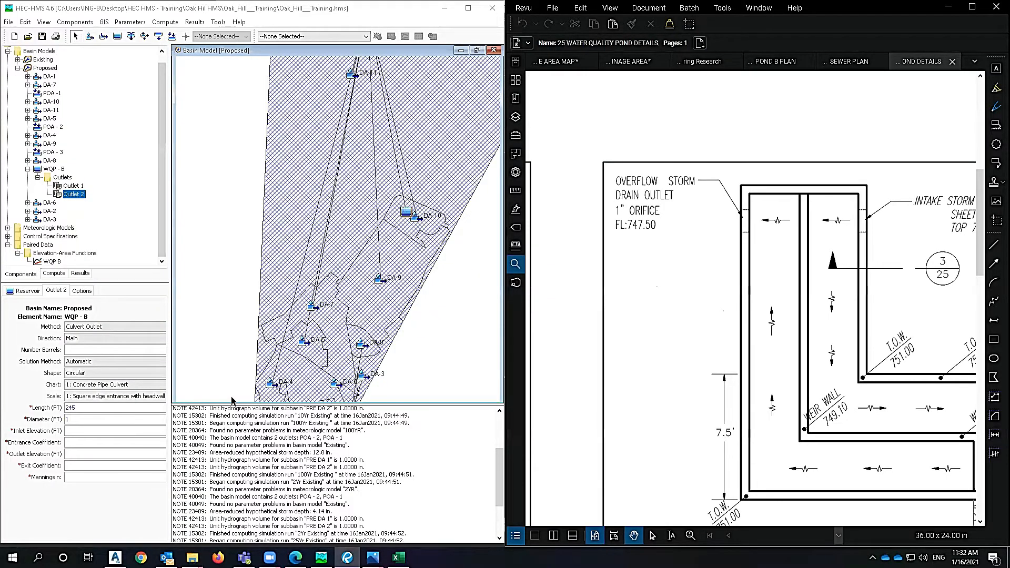
# - Set Outlet 2's inlet elevation to 747.50 ft and its Manning's n to 0.015
pyautogui.click(84, 431)
pyautogui.write('747.50')
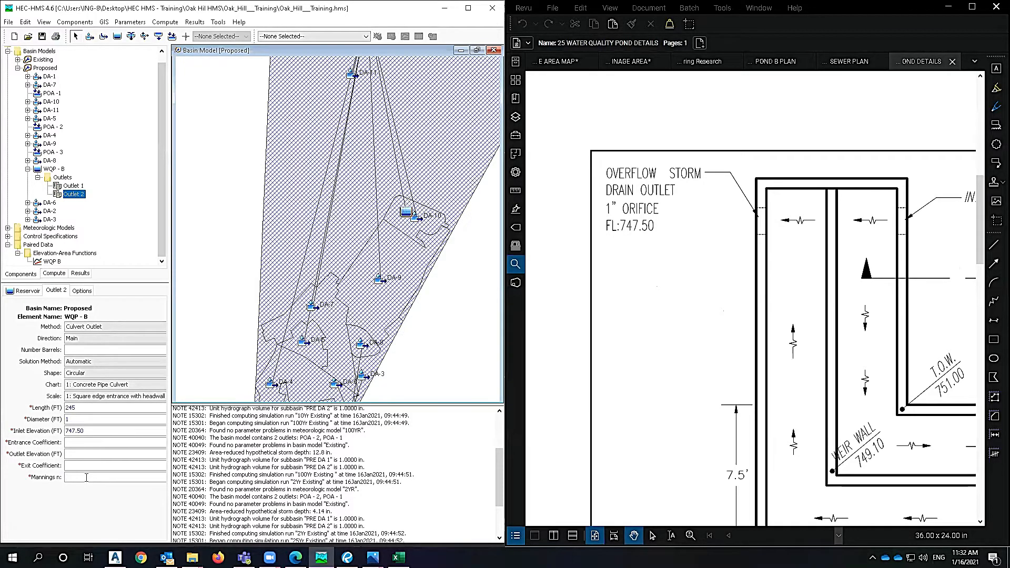
pyautogui.click(87, 478)
pyautogui.write('0.015')
# - Set Outlet 2's outlet elevation to 747.00 ft, entrance coefficient to 0.5 and exit coefficient to 0.50
pyautogui.click(82, 453)
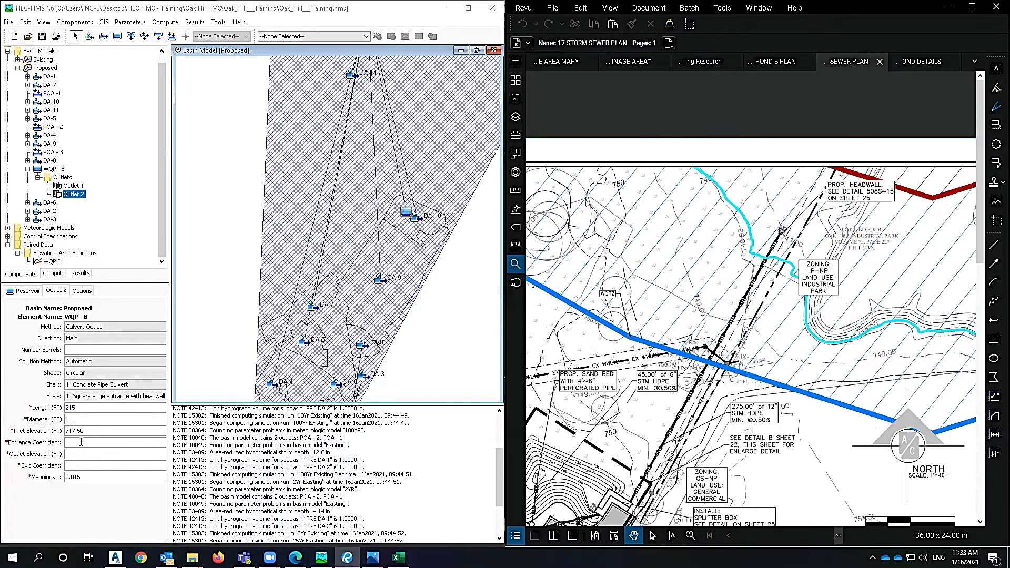
pyautogui.click(76, 454)
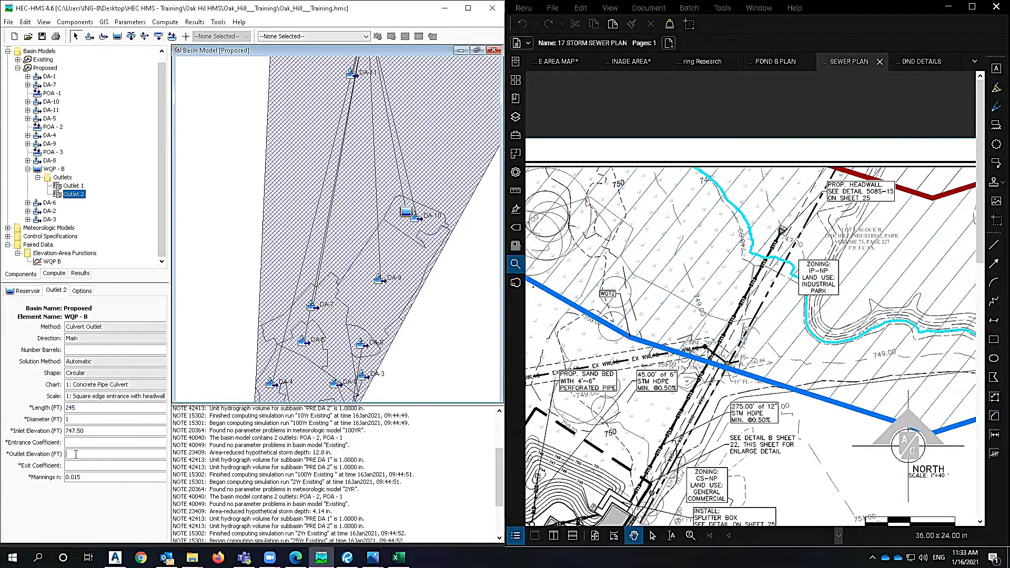
pyautogui.write('747')
pyautogui.write('0.50')
pyautogui.click(103, 407)
pyautogui.click(91, 429)
pyautogui.click(80, 465)
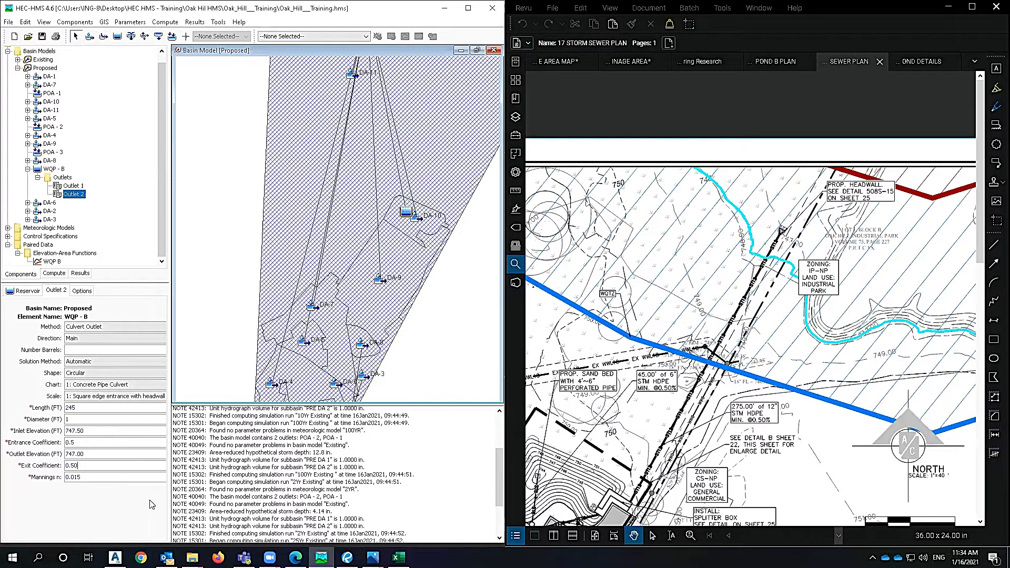